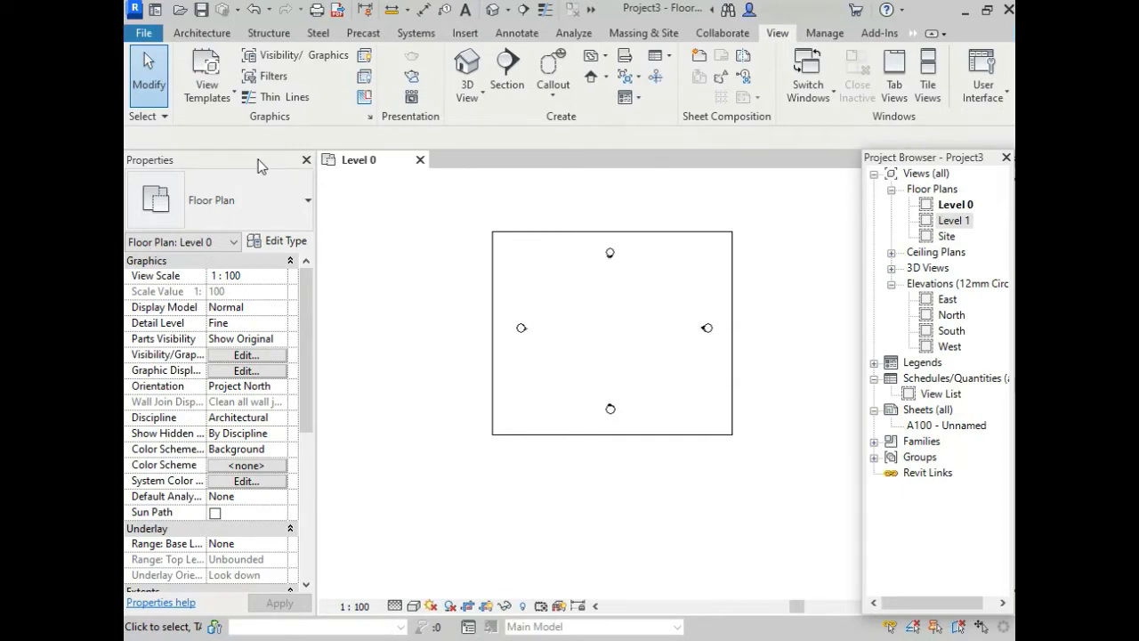
Step: Close the Properties palette and open the View tab's User Interface list for Keyboard Shortcuts
left_click(306, 159)
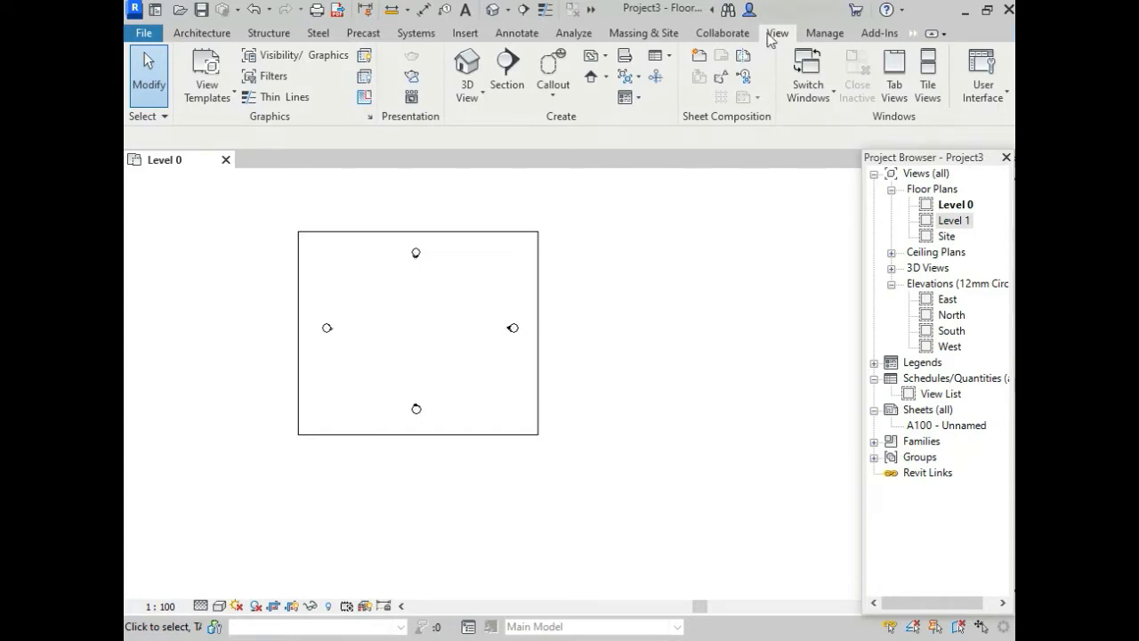
left_click(983, 85)
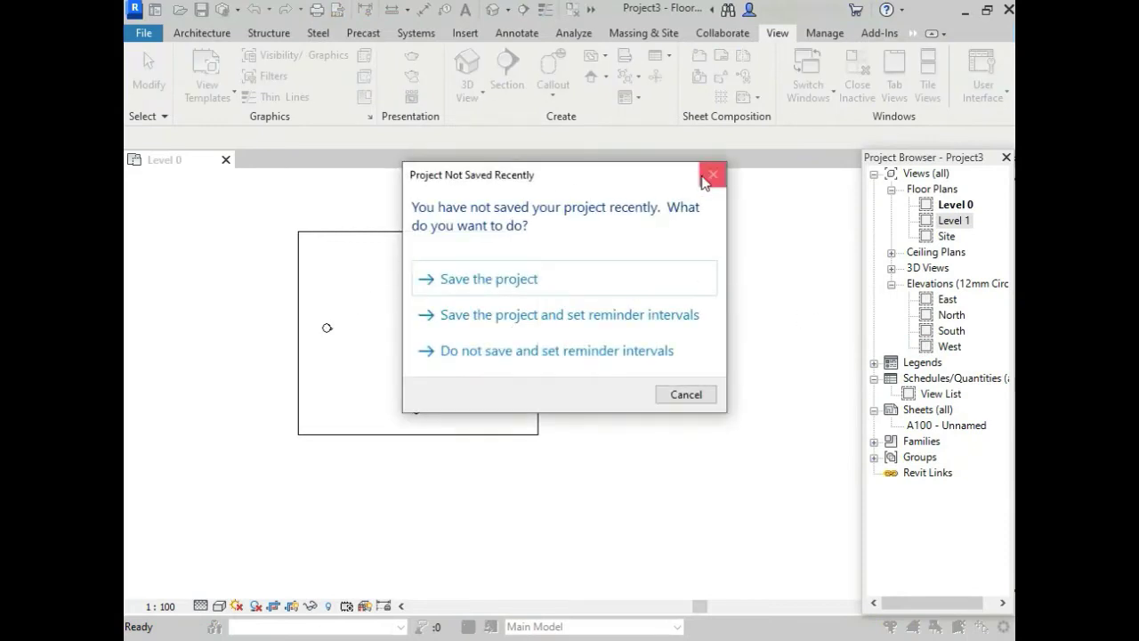
Step: Dismiss the save reminder without saving and move the Keyboard Shortcuts dialog aside
left_click(709, 178)
left_click_drag(391, 103, 665, 79)
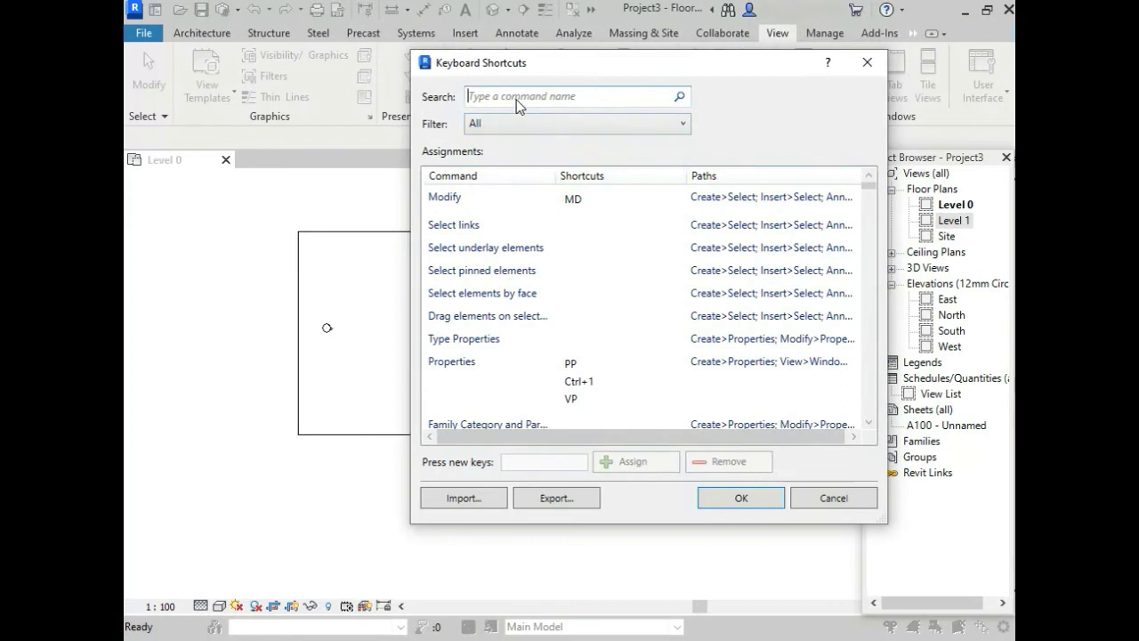
scroll(498, 252, "down", 12)
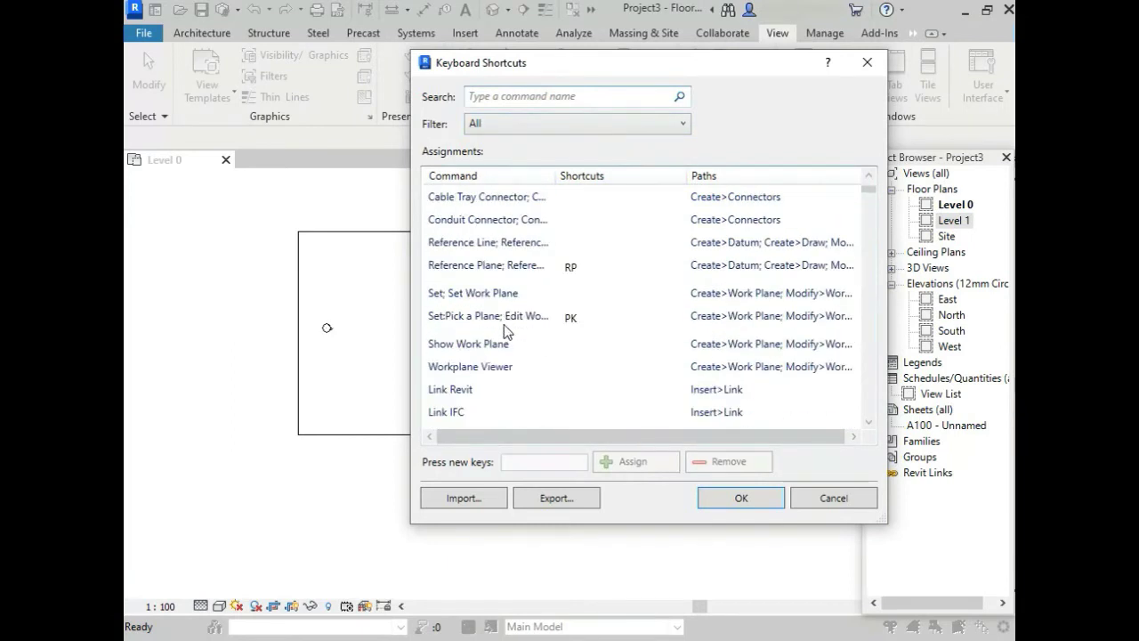
scroll(499, 345, "down", 15)
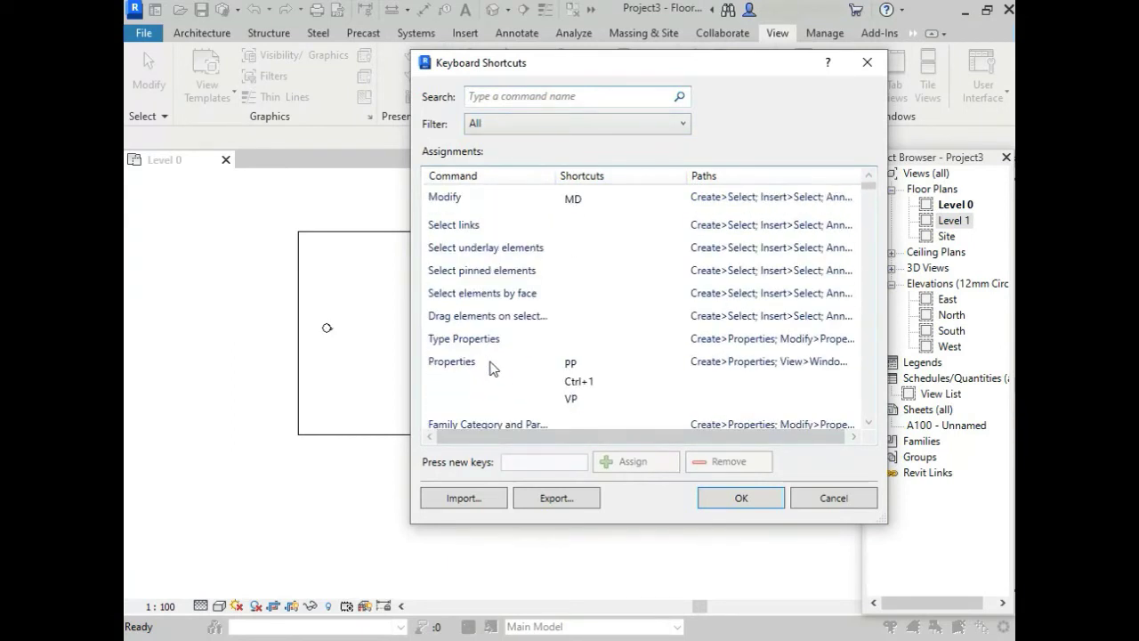
scroll(481, 349, "down", 15)
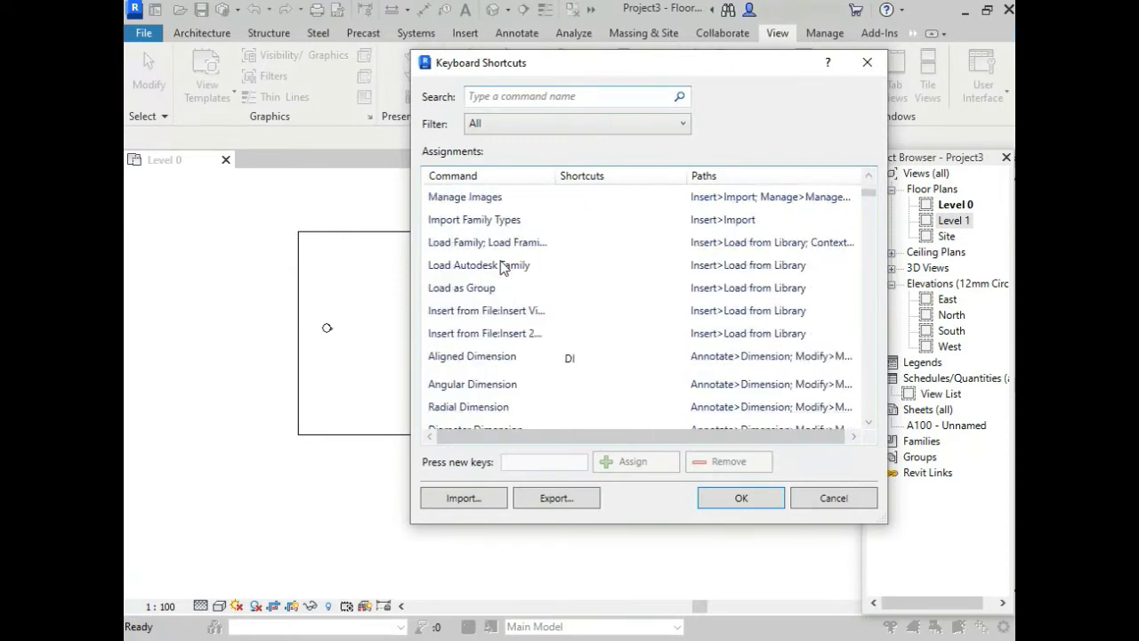
scroll(504, 265, "up", 5)
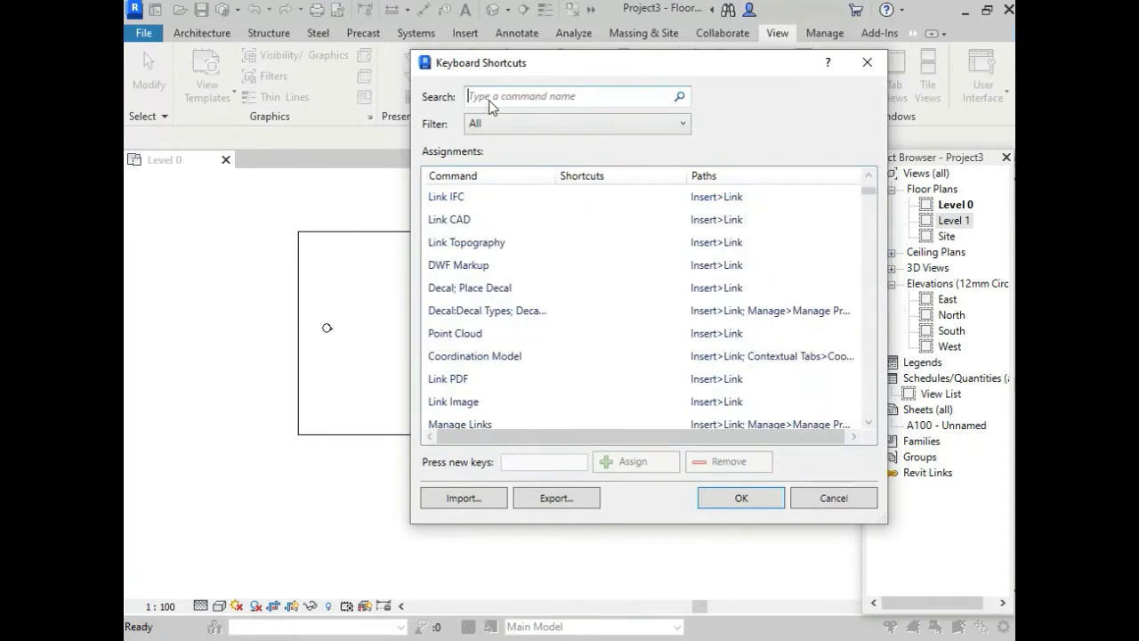
Step: Search 'browse', assign shortcut P1 to the Project Browser command, and confirm with OK
type("bro")
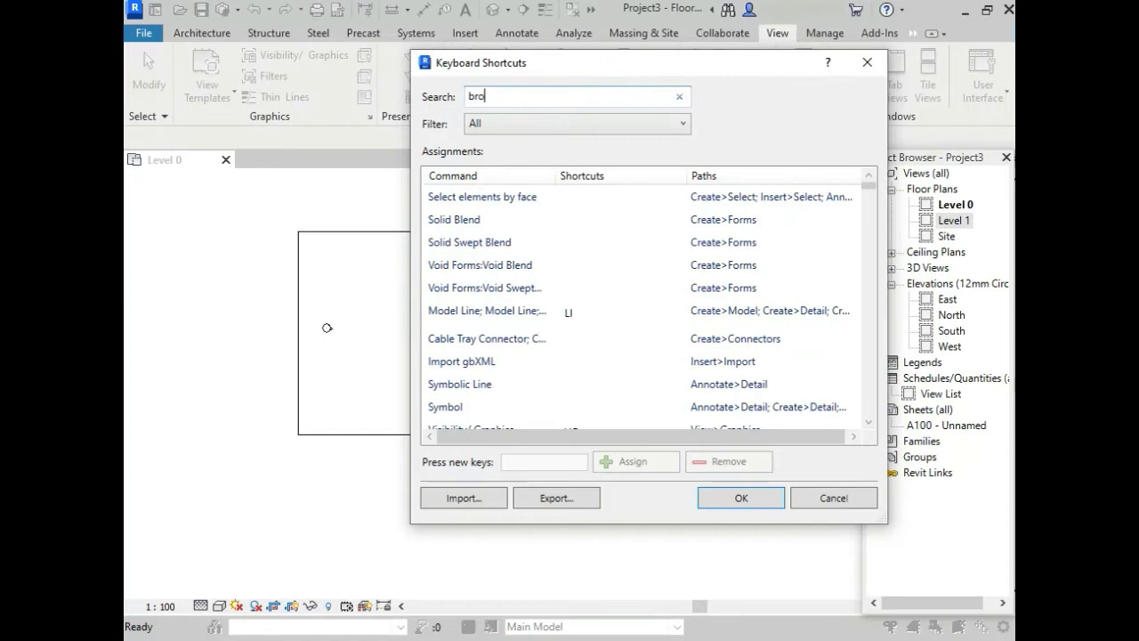
type("wsee")
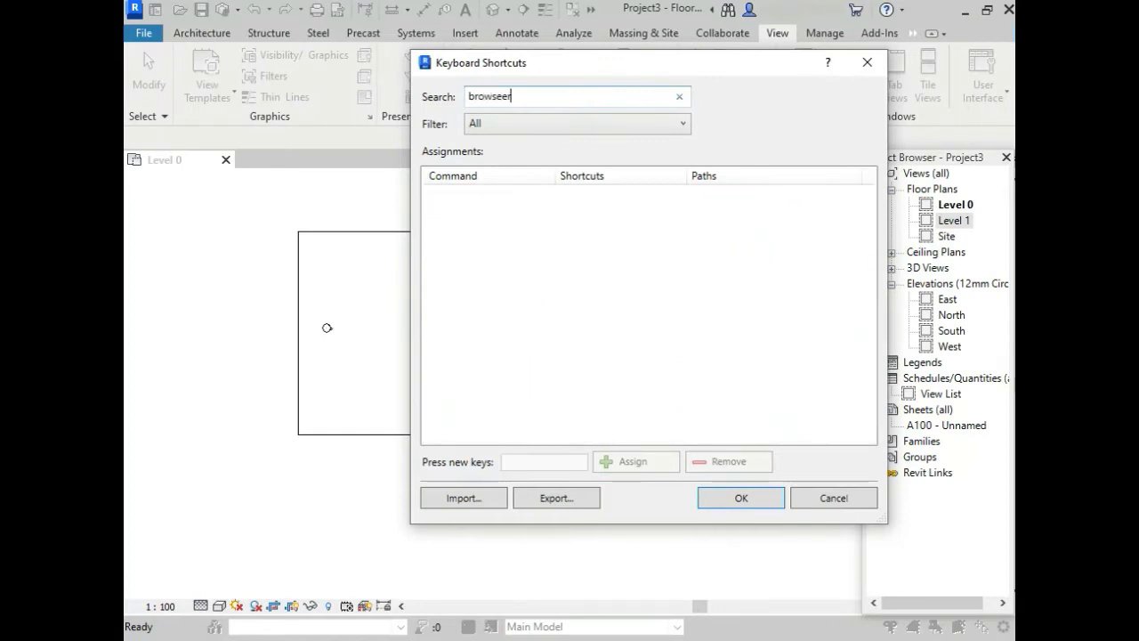
key("BackSpace")
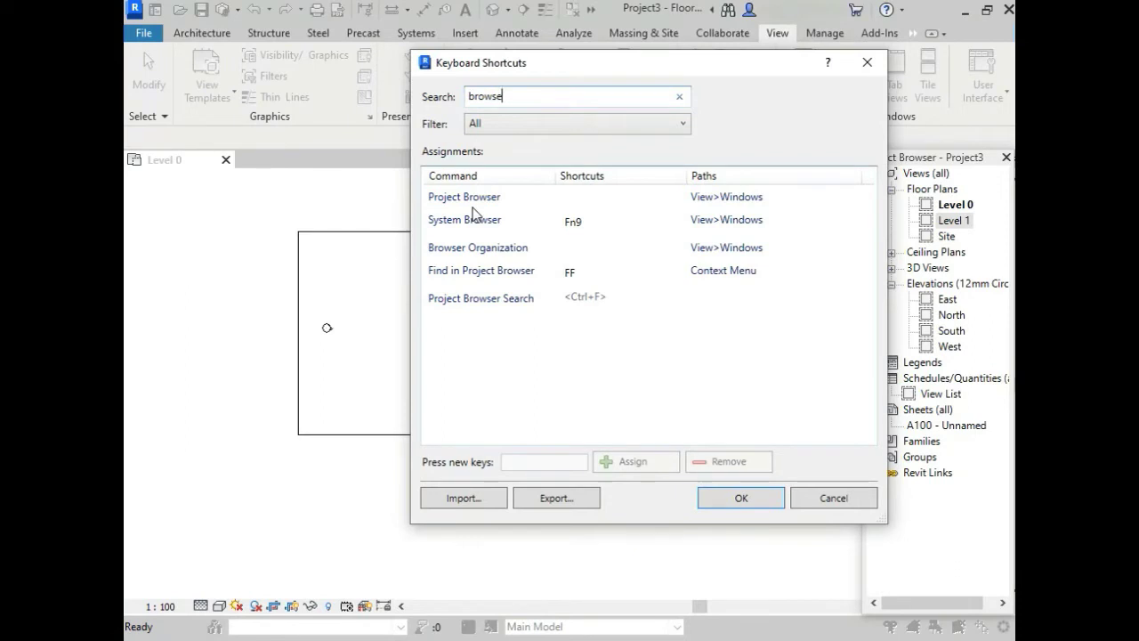
left_click(488, 198)
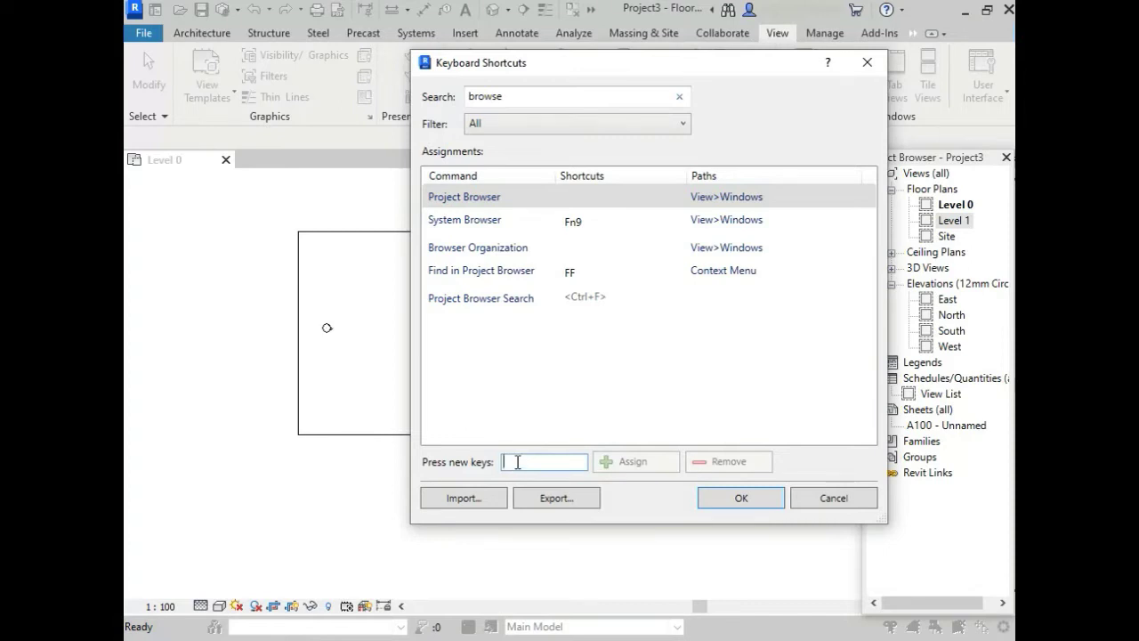
type("P1")
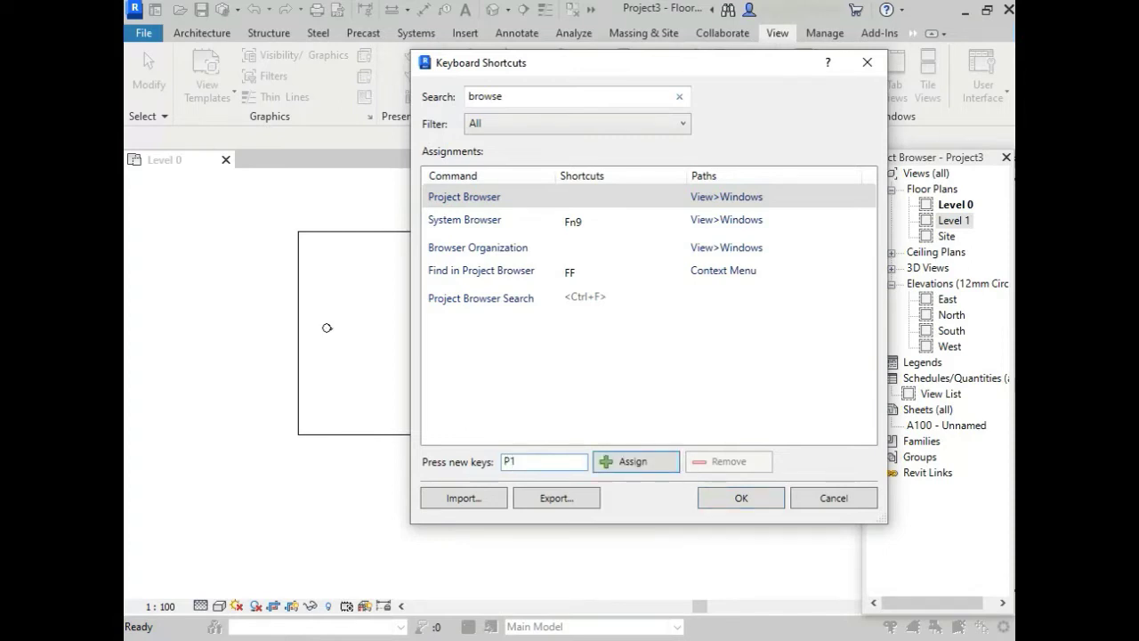
left_click(627, 462)
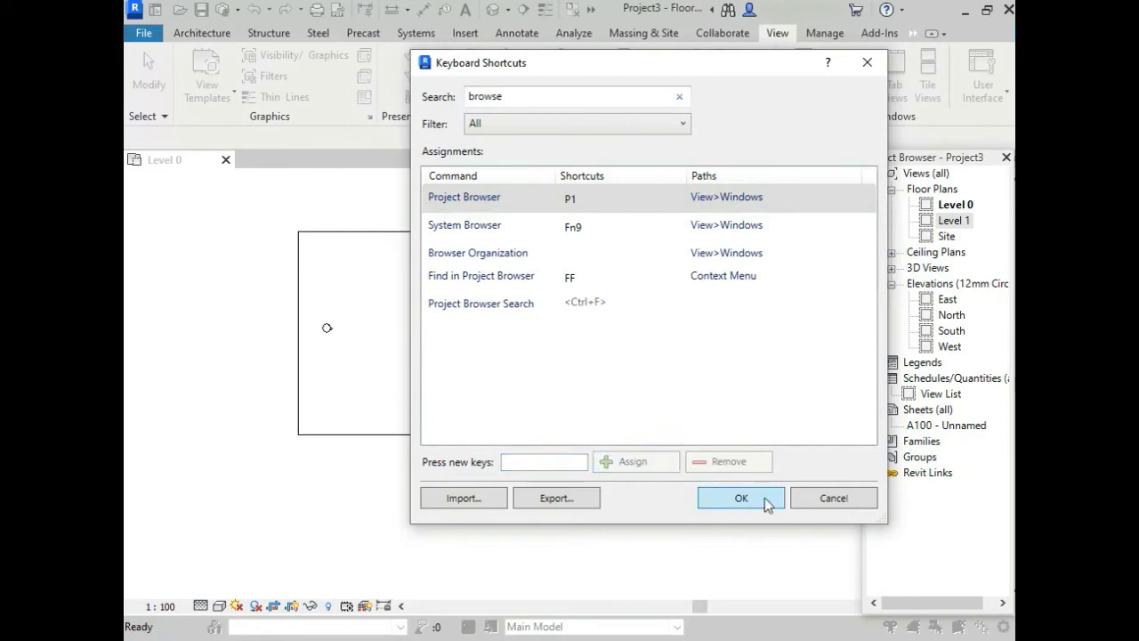
left_click(741, 497)
Step: Hide the Project Browser using the new P1 shortcut
key("p")
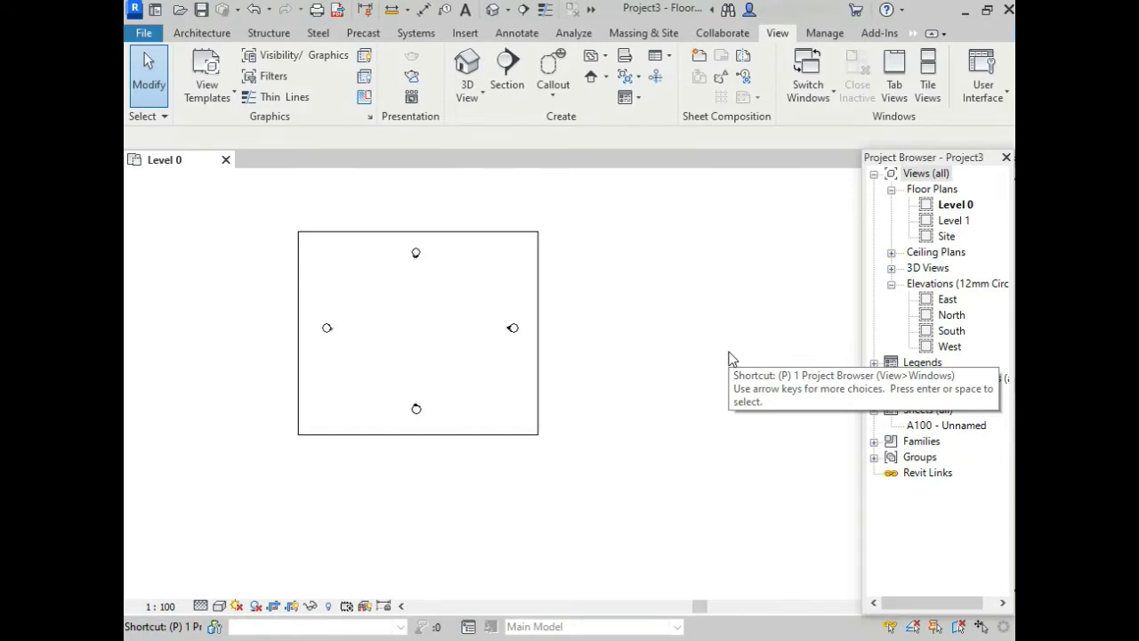
key("1")
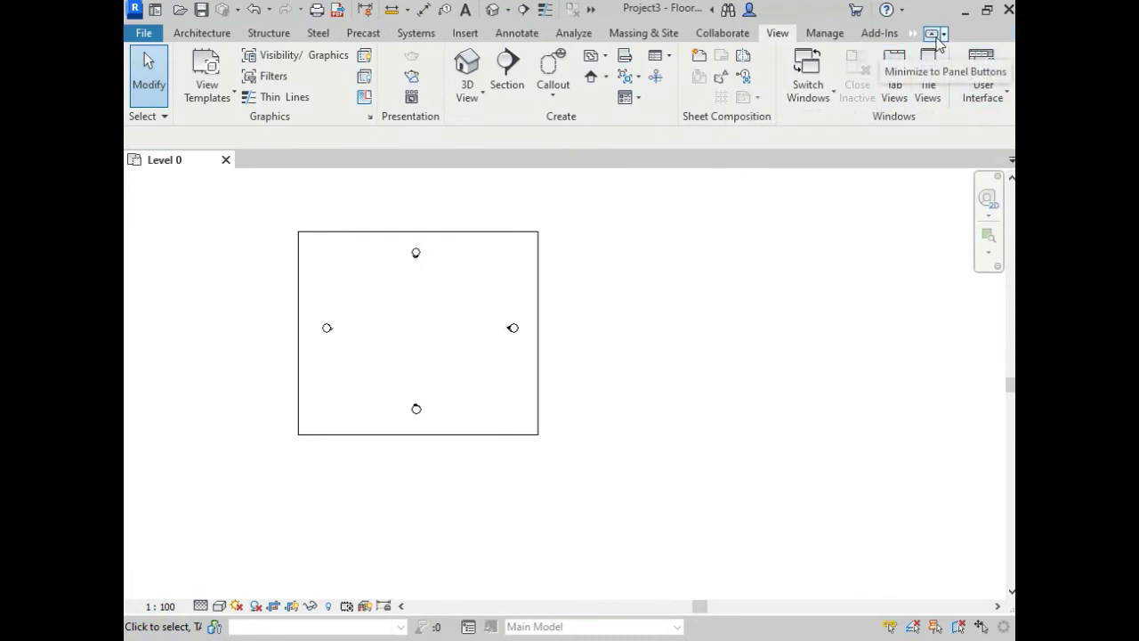
Step: Collapse the ribbon to panel titles and zoom the Level 0 plan to fit (ZF)
left_click(936, 39)
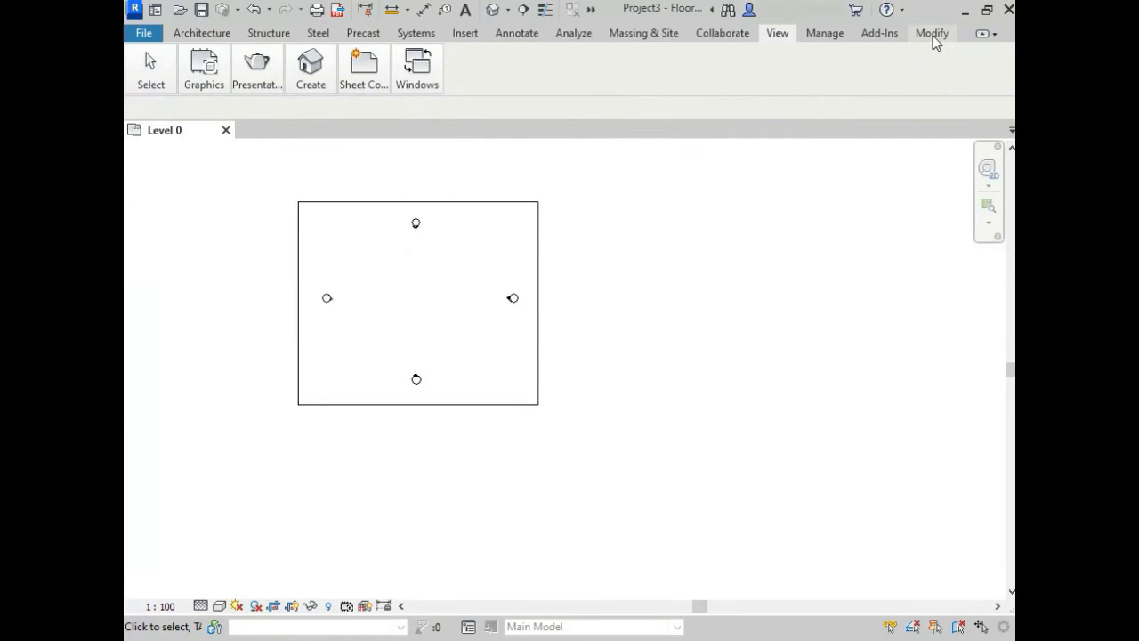
left_click(983, 34)
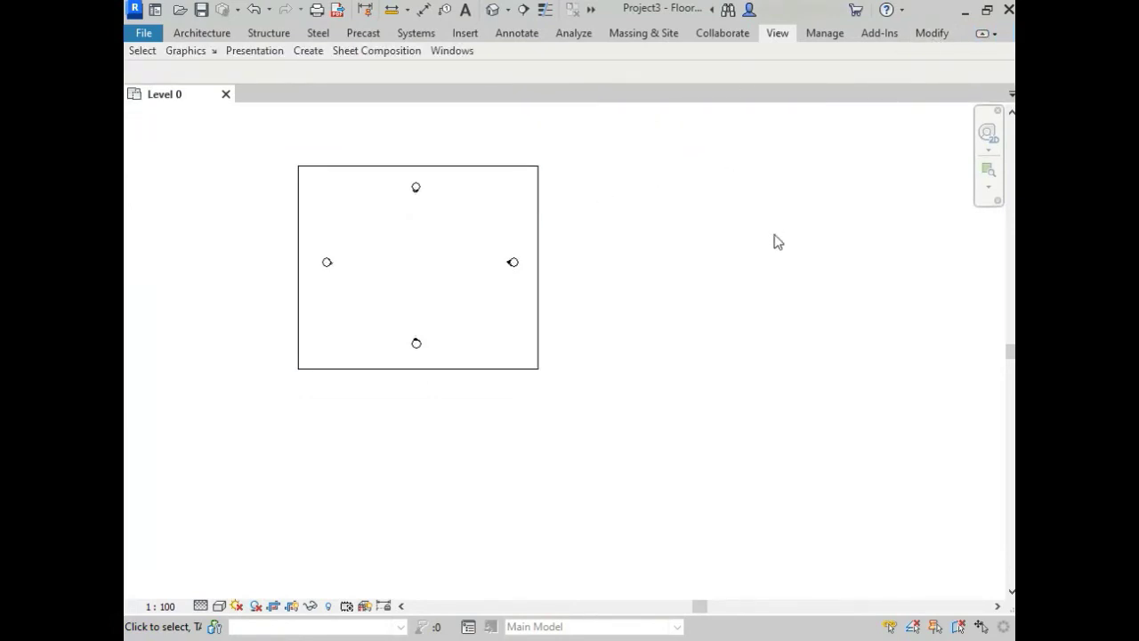
key("z")
key("f")
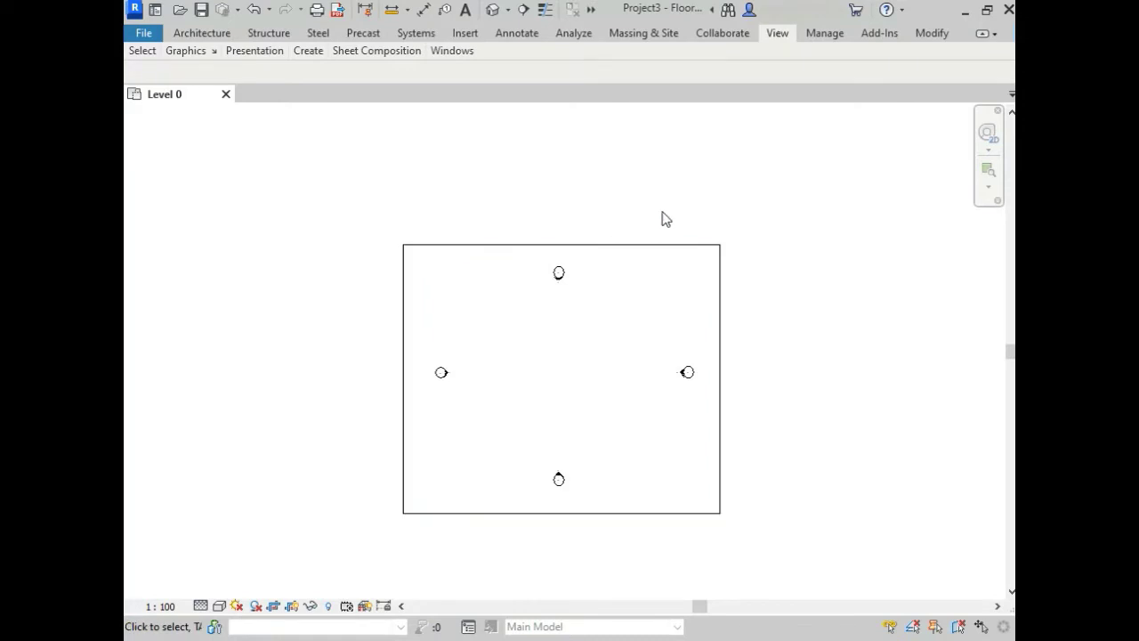
Step: Bring back the Properties panel and the Project Browser with keyboard shortcuts
key("p")
key("p")
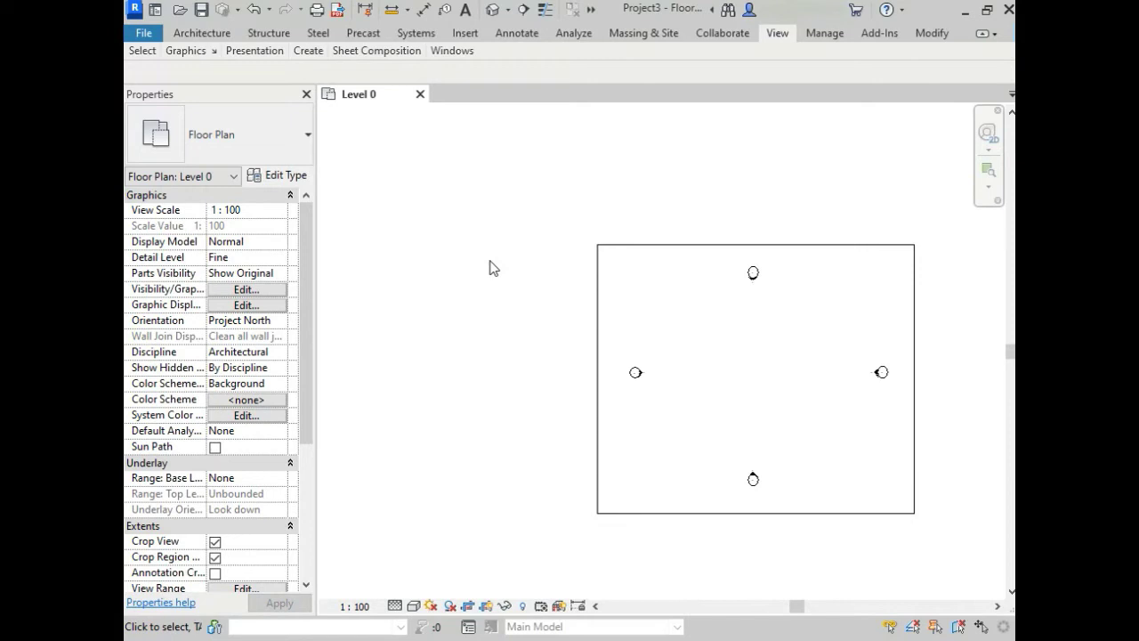
key("p")
key("b")
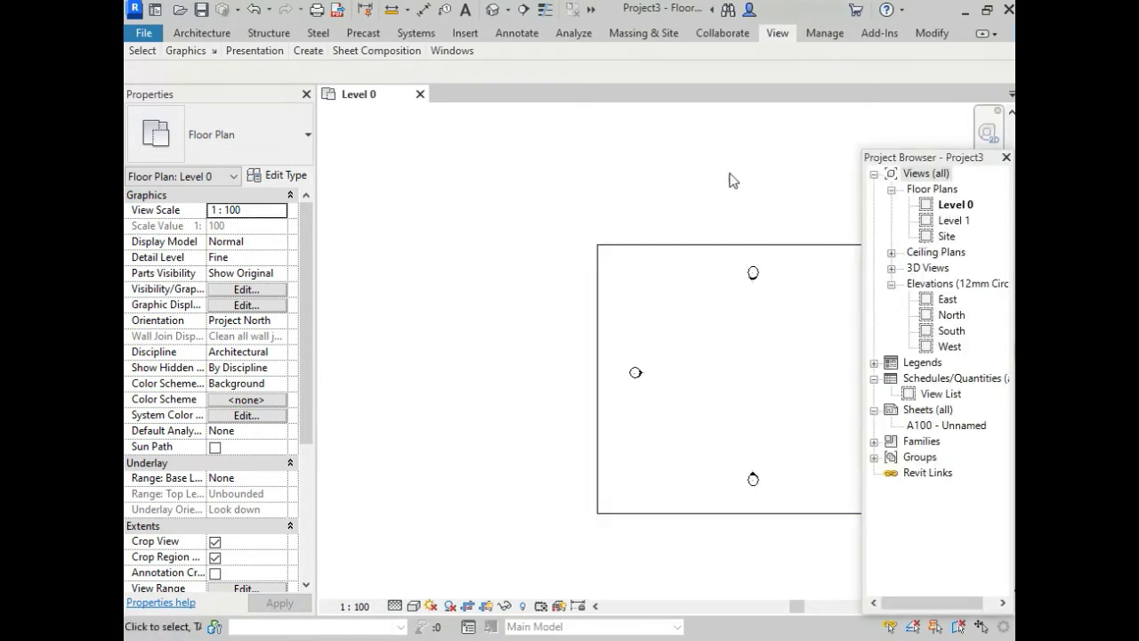
Step: Open the Level 1 plan and the {3D} view, then close the Level 1 tab
double_click(951, 220)
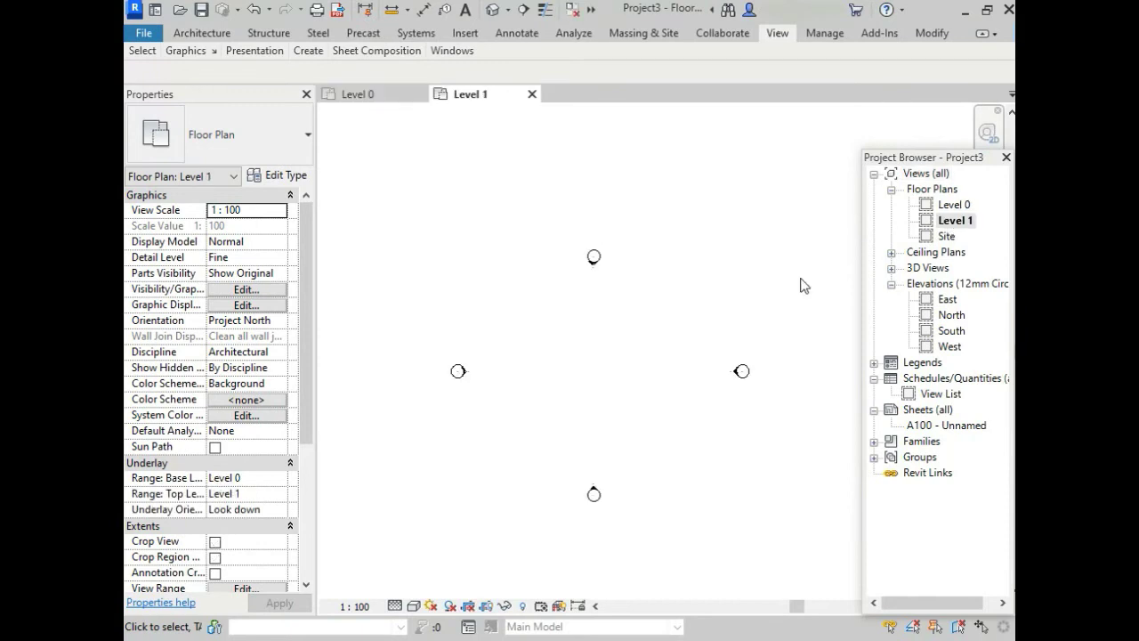
left_click(891, 268)
left_click(945, 283)
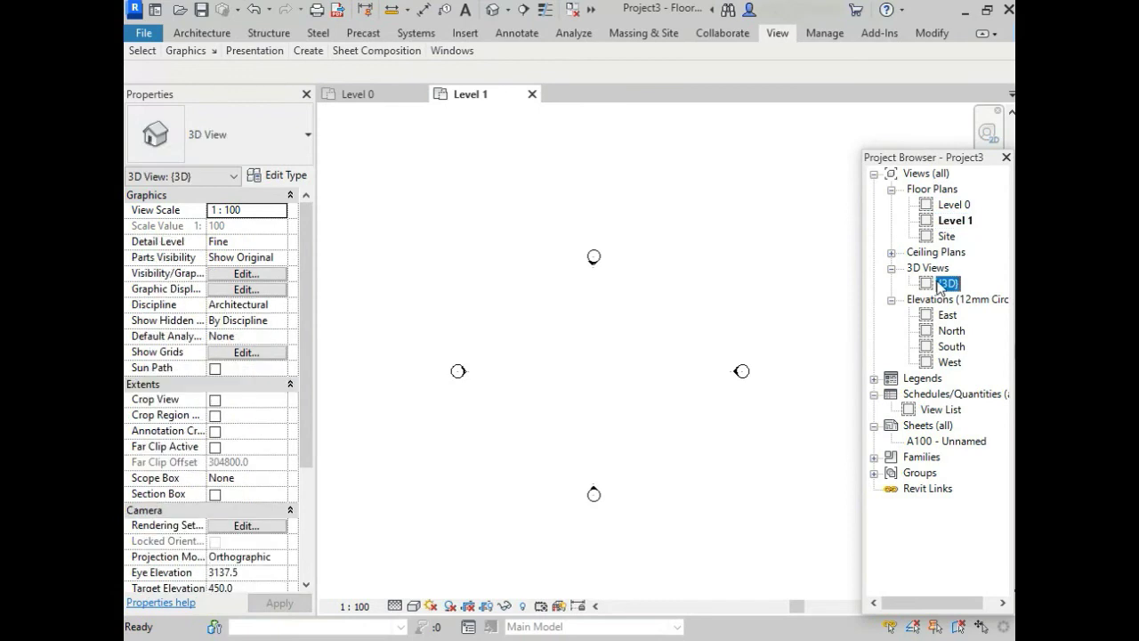
double_click(945, 283)
scroll(623, 267, "down", 1)
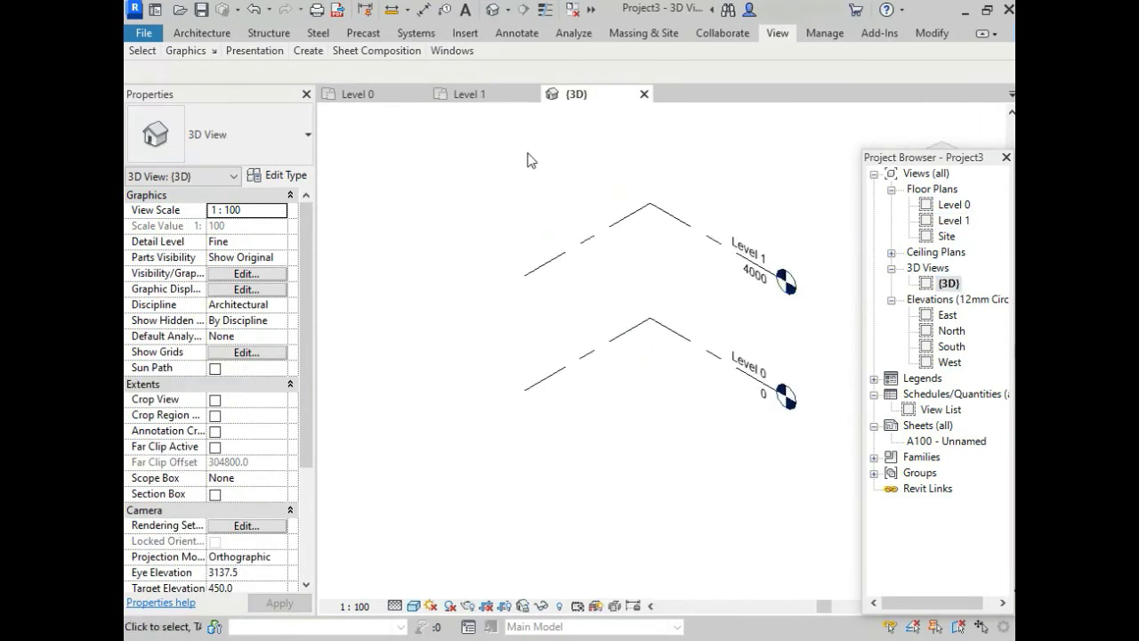
left_click(531, 93)
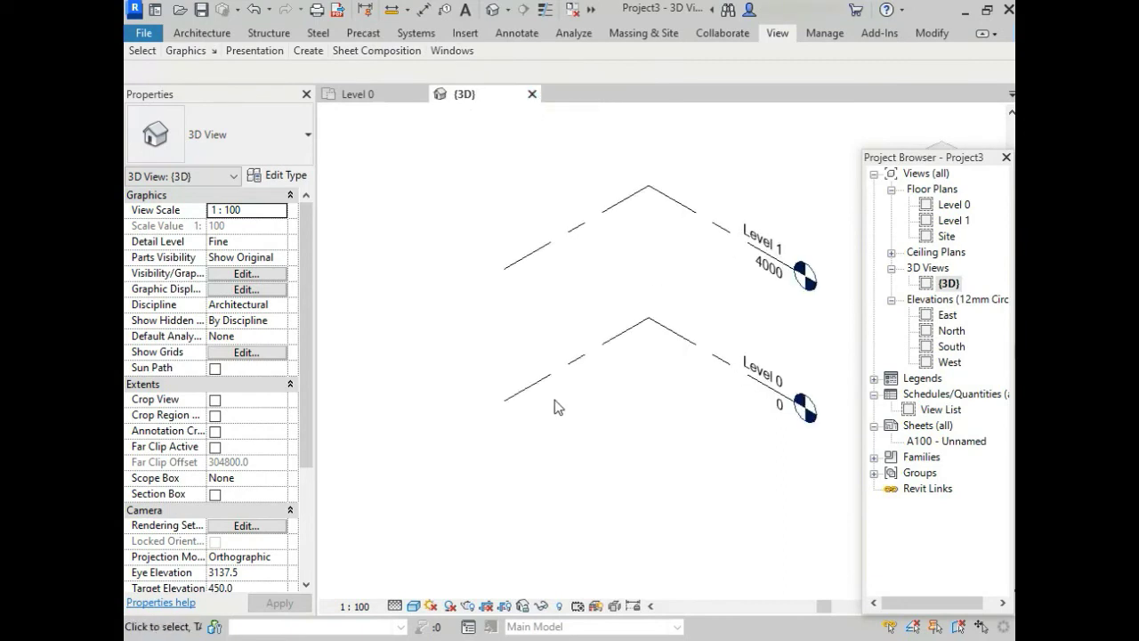
Step: Hide Properties and the Project Browser, and cycle the ribbon back to its full state
key("p")
key("p")
key("p")
key("b")
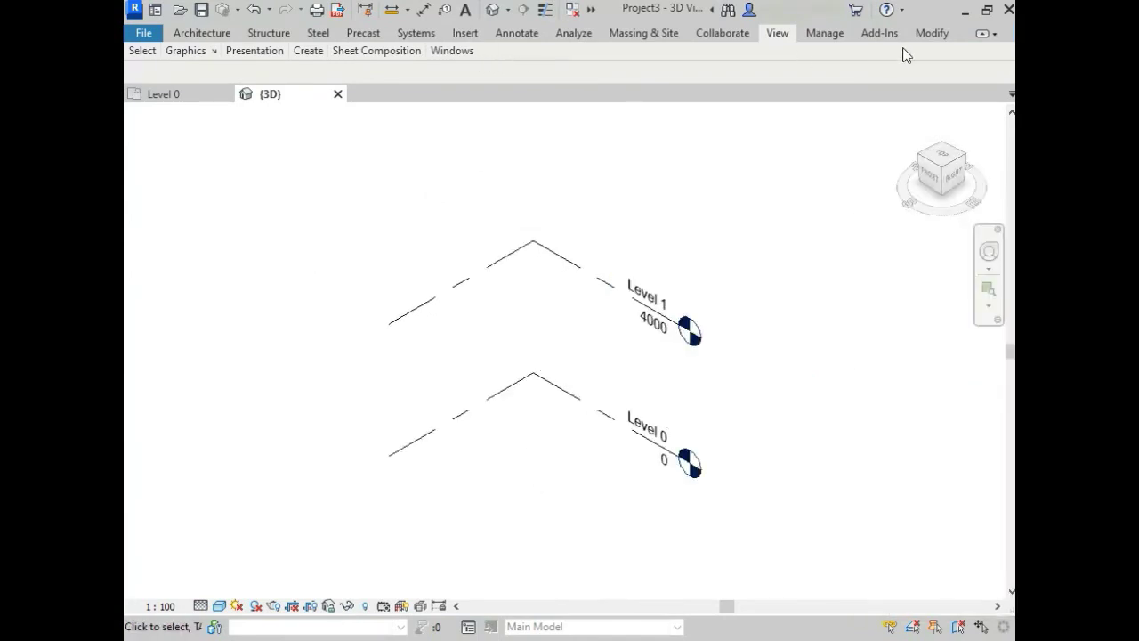
left_click(982, 34)
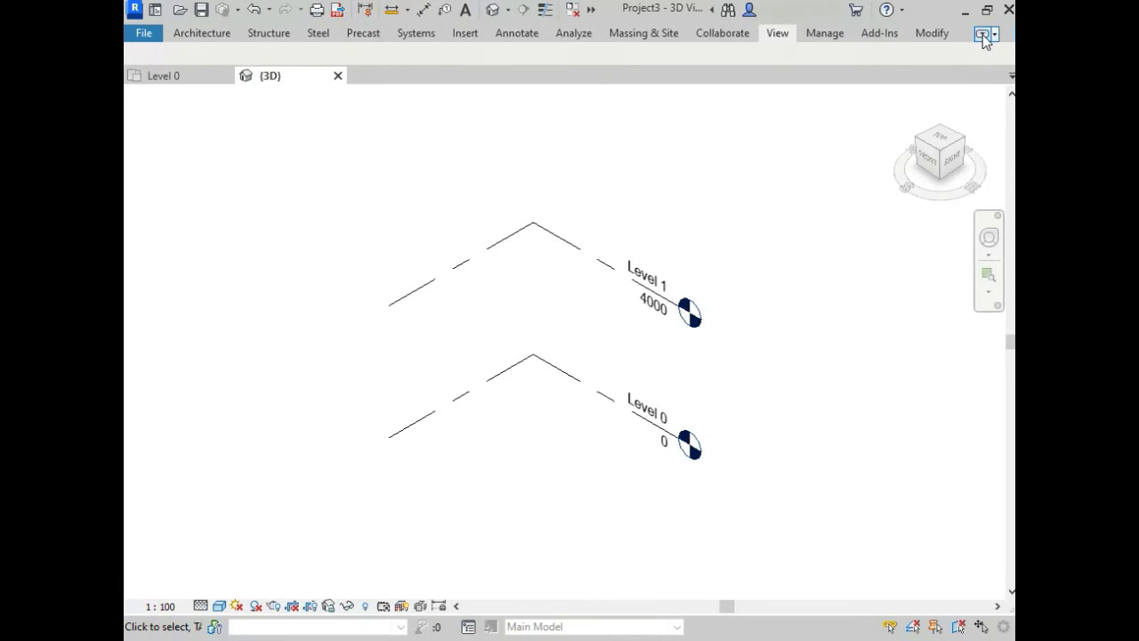
left_click(983, 35)
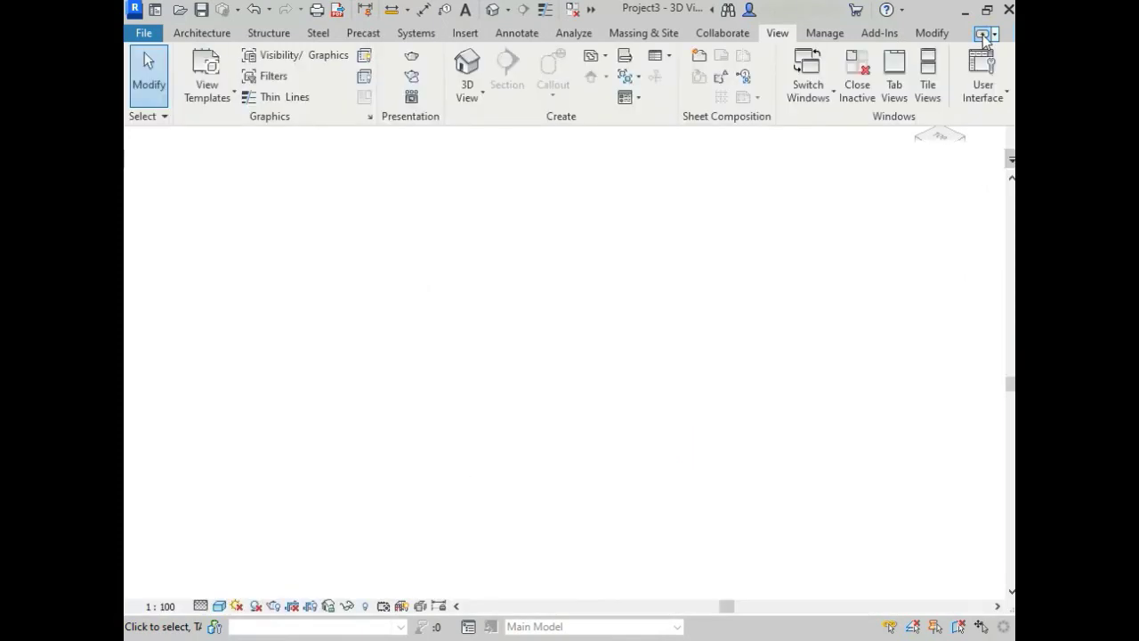
left_click(983, 35)
left_click(983, 35)
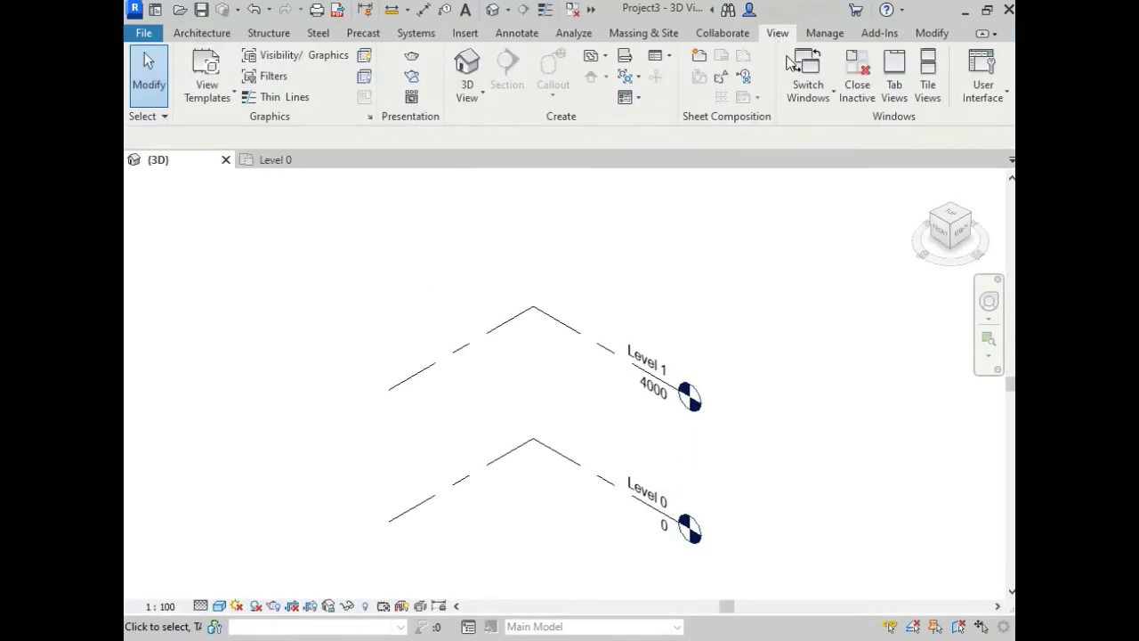
left_click(927, 72)
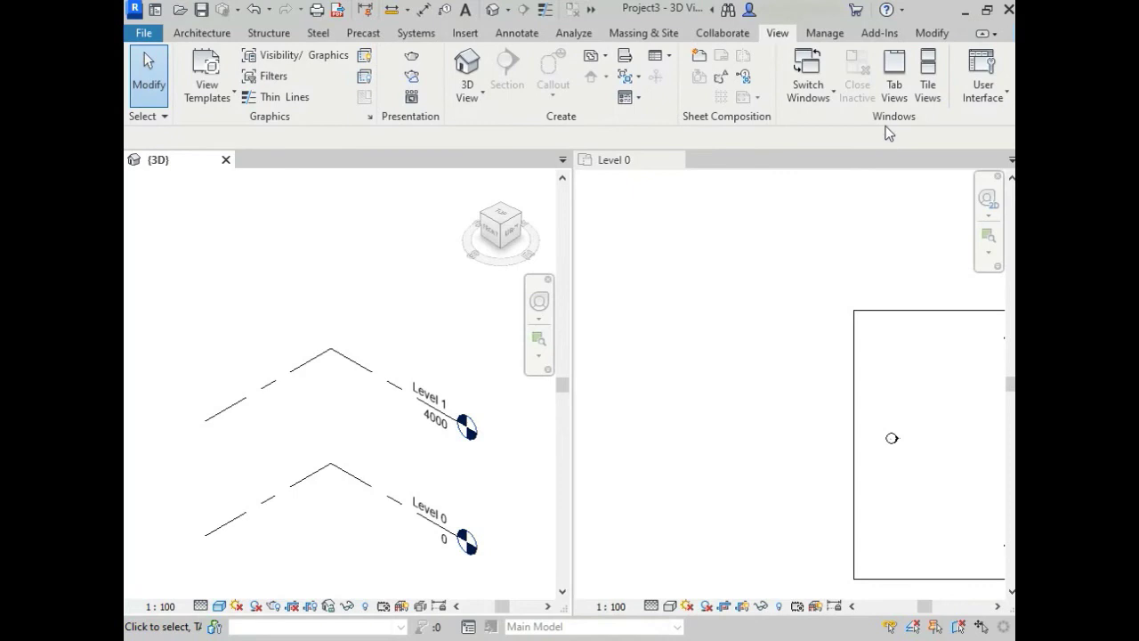
left_click(894, 86)
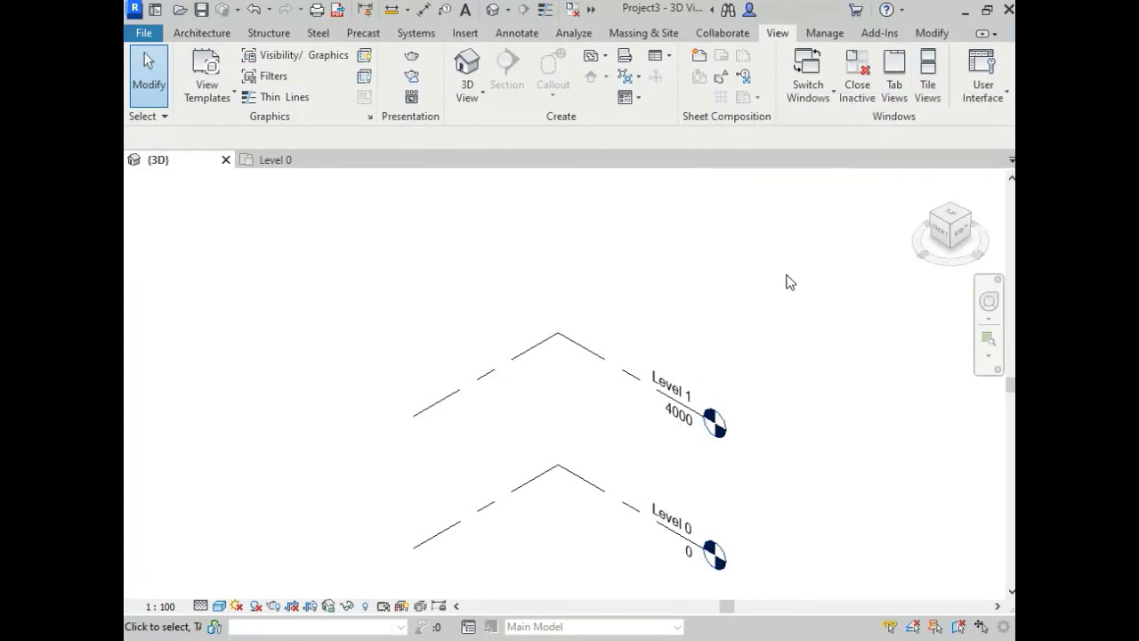
Step: Tile the {3D} and Level 0 views (WT), re-tab them (TW), and collapse the ribbon to panel titles
key("w")
key("t")
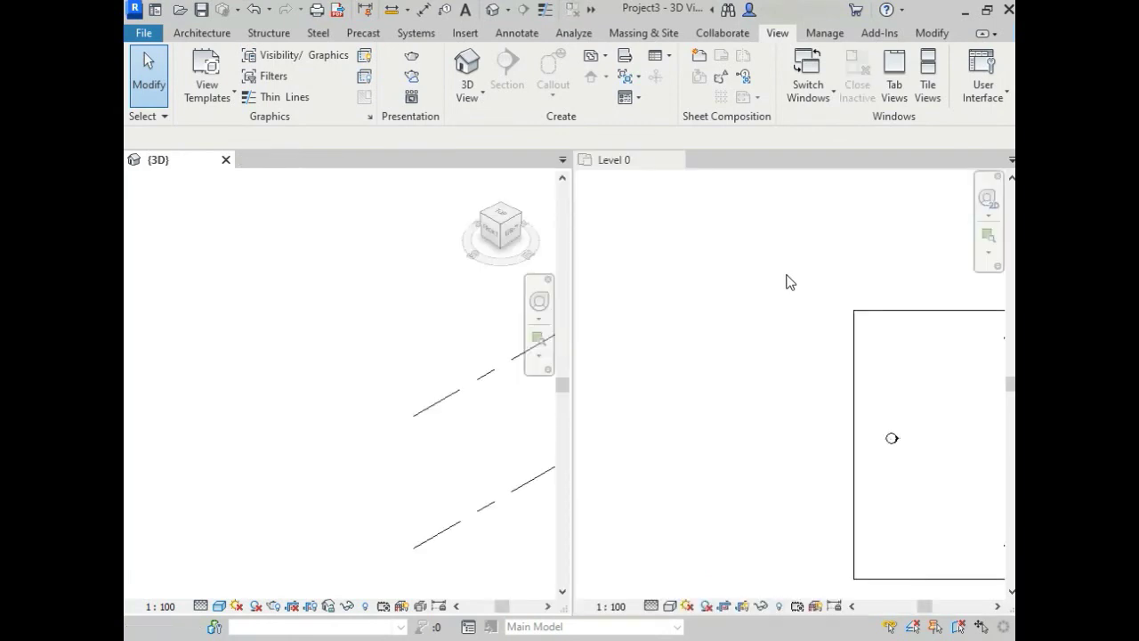
key("t")
key("w")
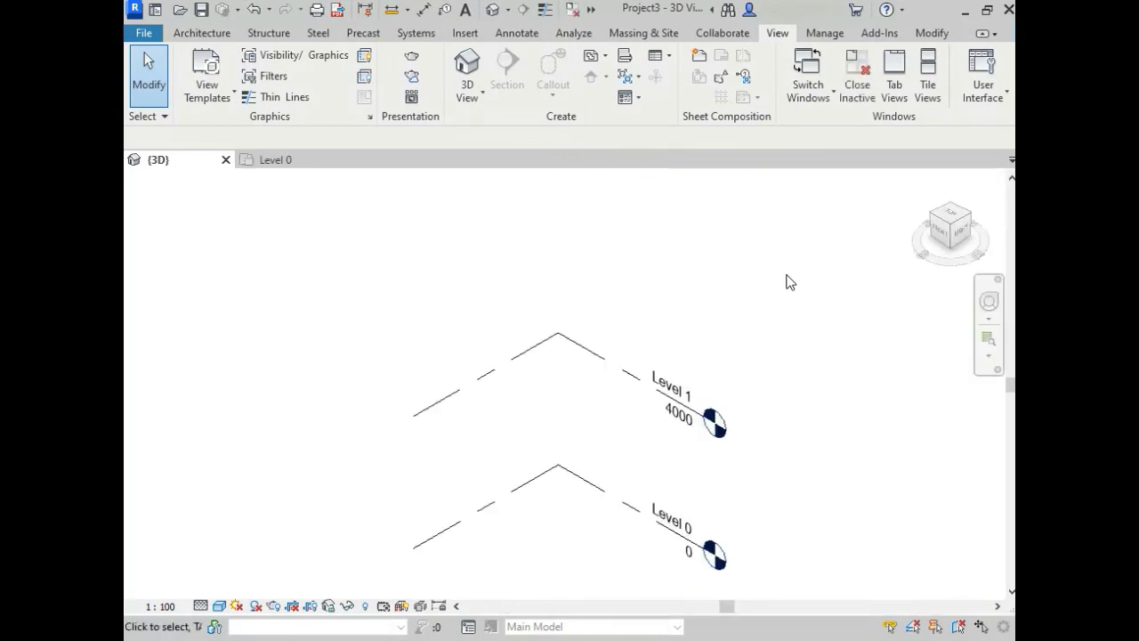
key("ctrl+F1")
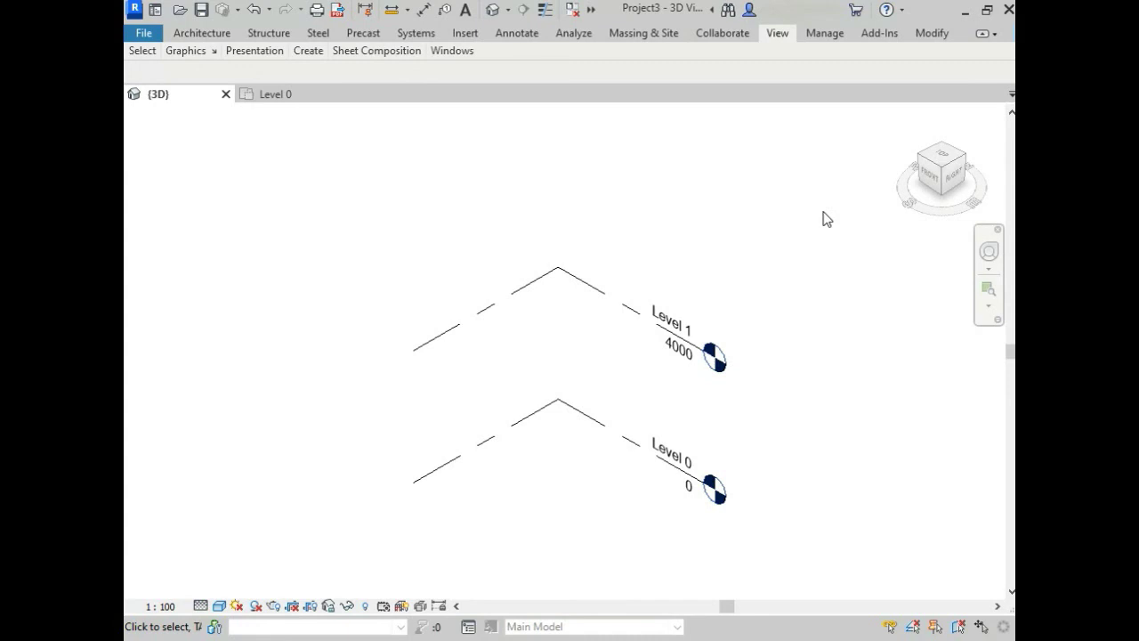